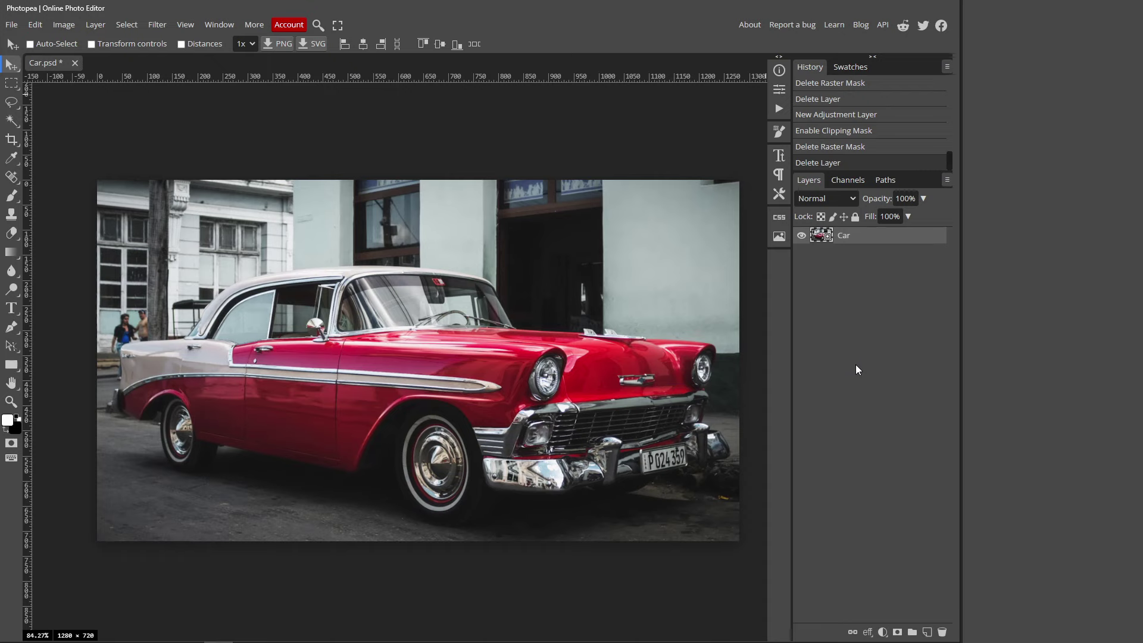
# Add a Hue/Saturation adjustment layer and clip it to the Car layer
pyautogui.click(883, 631)
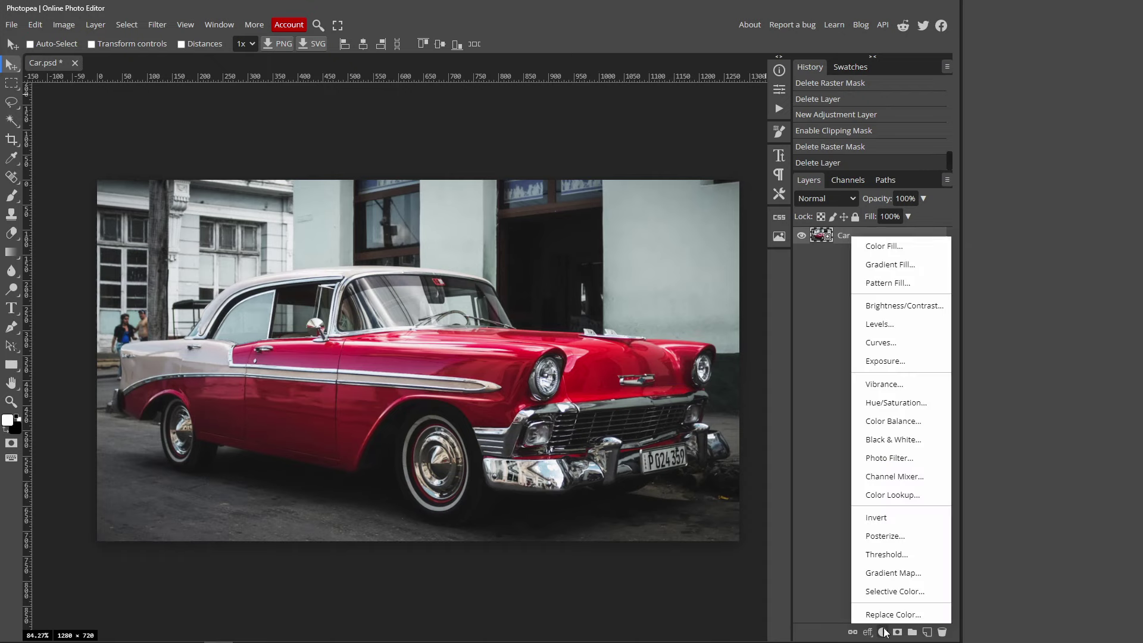
pyautogui.click(891, 401)
pyautogui.rightClick(885, 239)
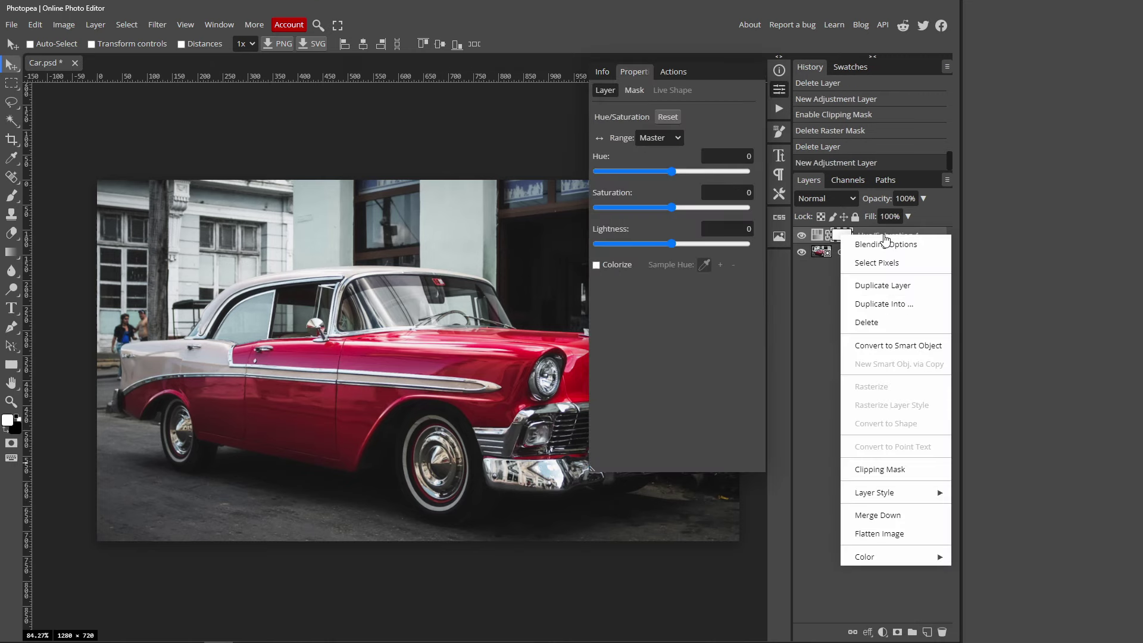
pyautogui.click(884, 468)
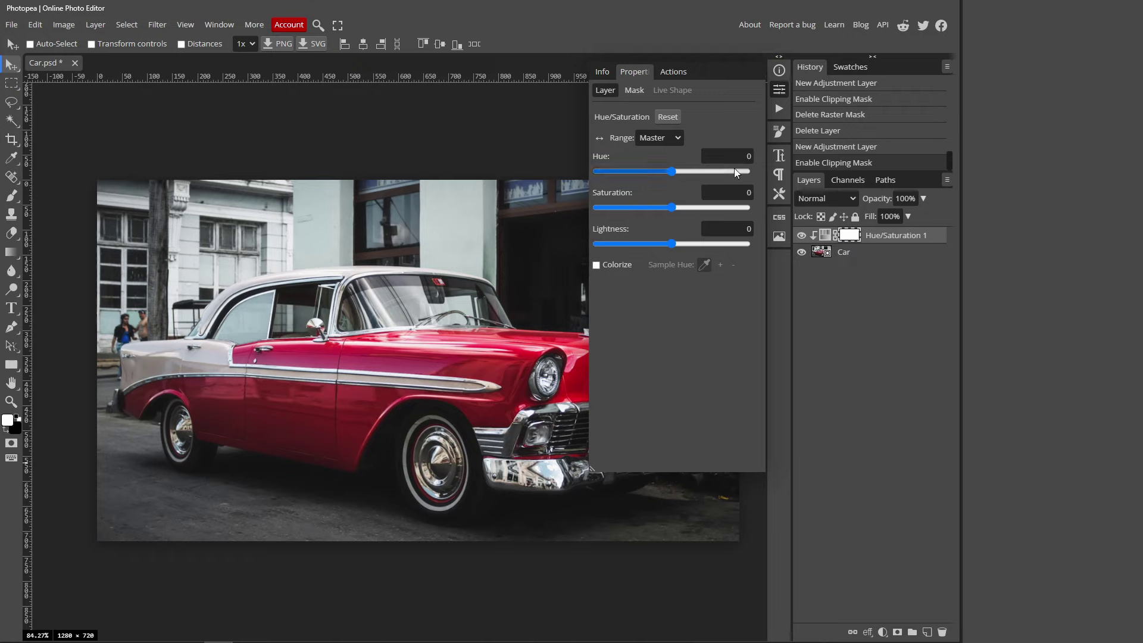
# Limit the Hue/Saturation adjustment to the Red colour range
pyautogui.click(780, 93)
pyautogui.click(678, 138)
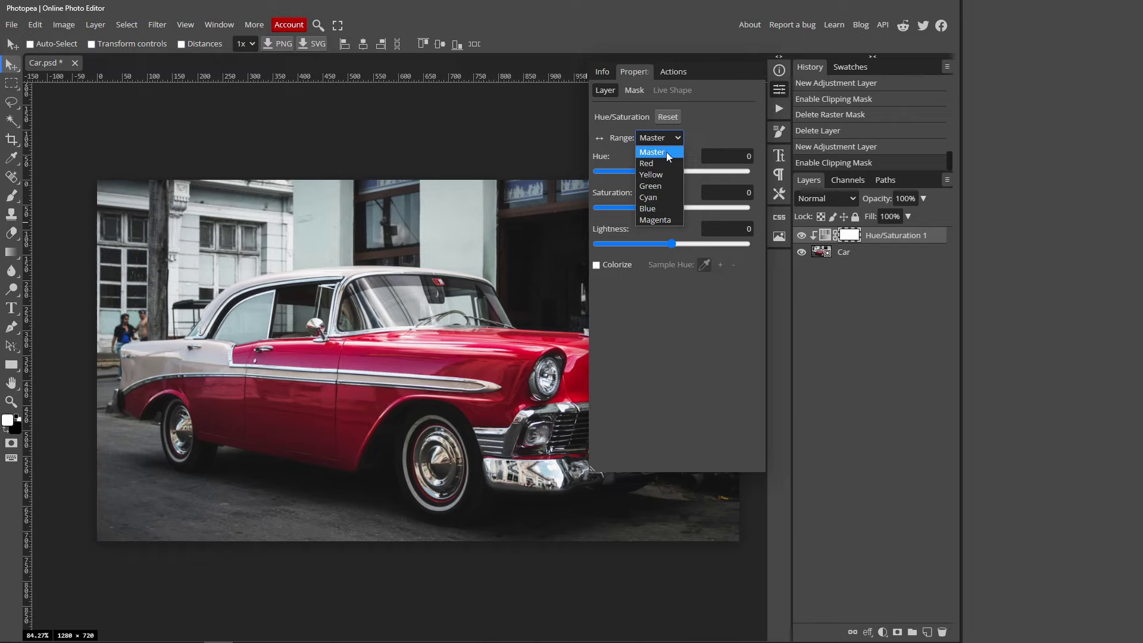
pyautogui.click(664, 163)
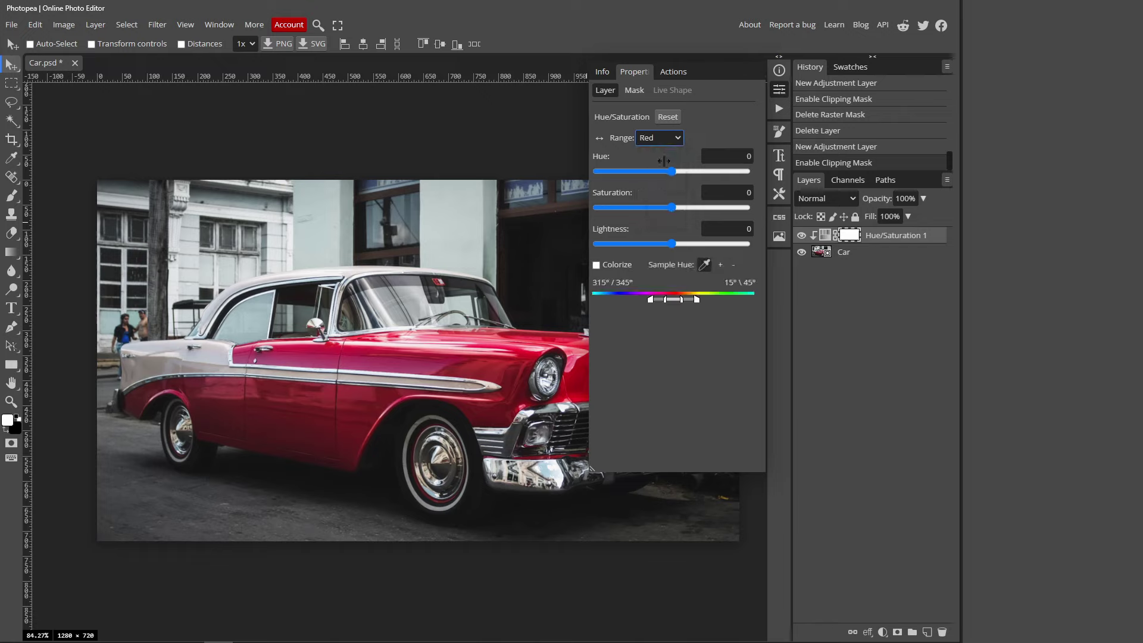
pyautogui.click(679, 140)
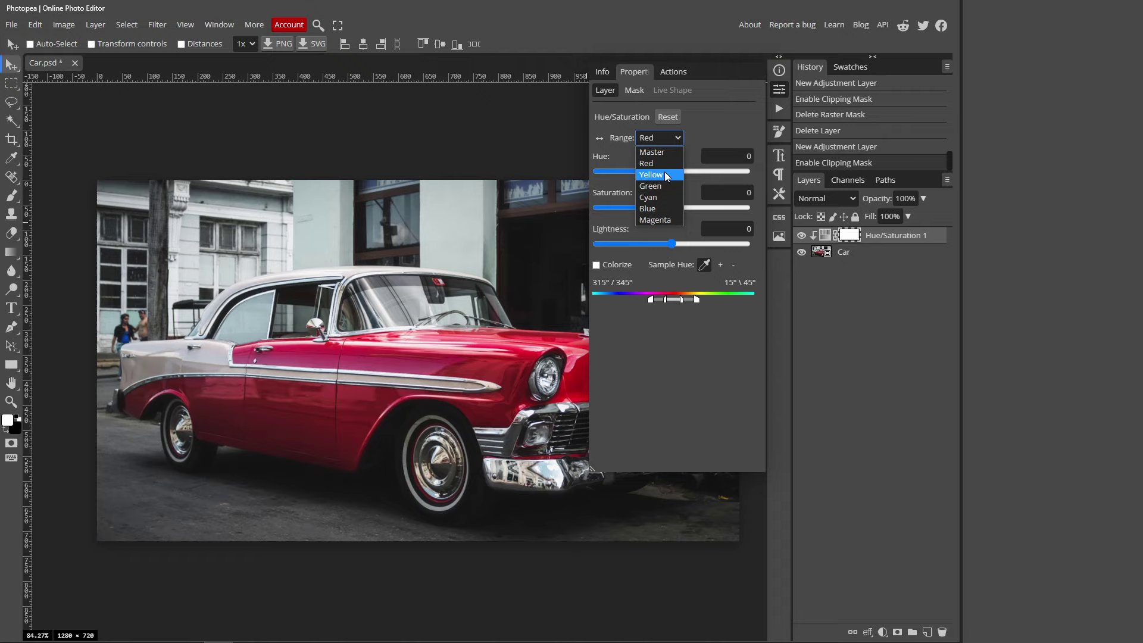
# Sample the car's red paint and shift the reds to purple: hue -59, saturation 26, lightness 9
pyautogui.click(732, 119)
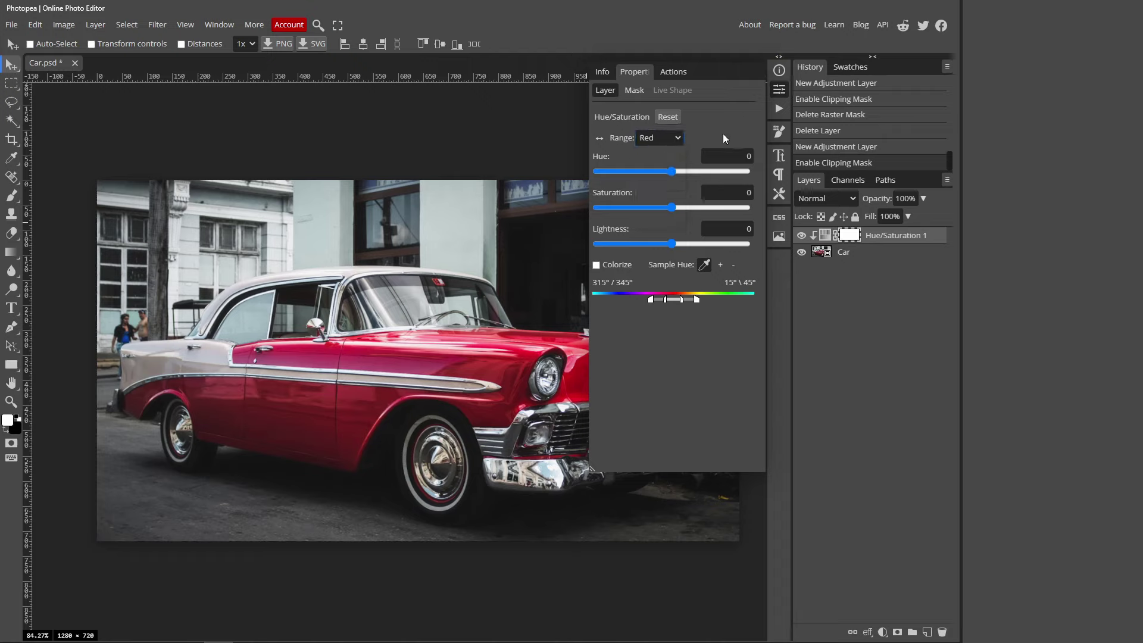
pyautogui.click(704, 264)
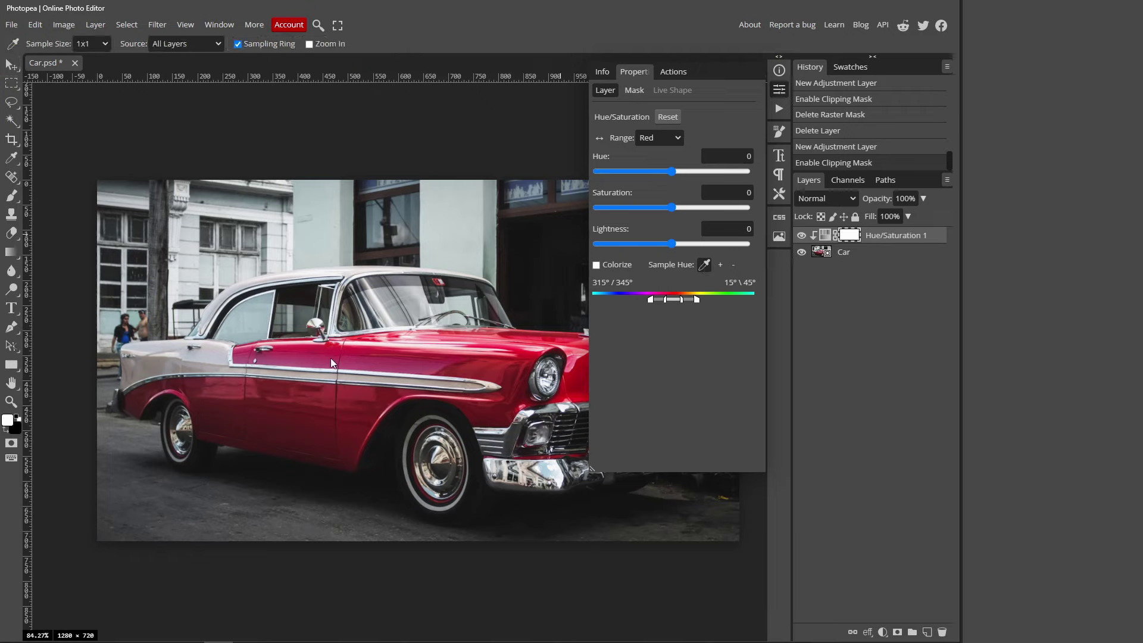
pyautogui.press('z')
pyautogui.click(336, 338)
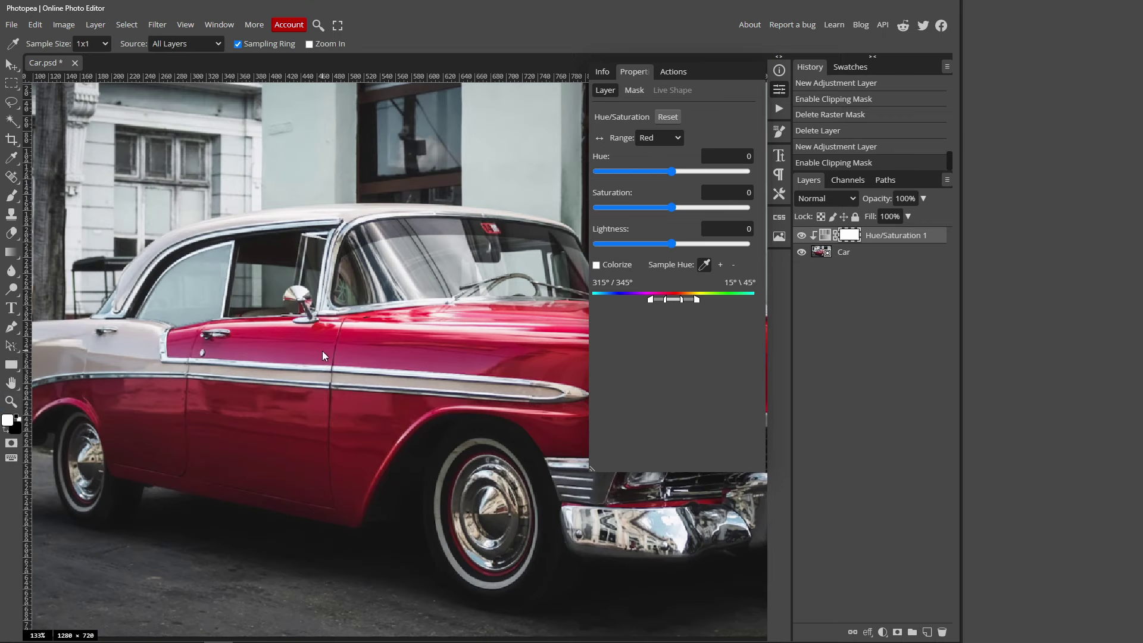
pyautogui.press('z')
pyautogui.keyDown('alt'); pyautogui.click(379, 318); pyautogui.keyUp('alt')
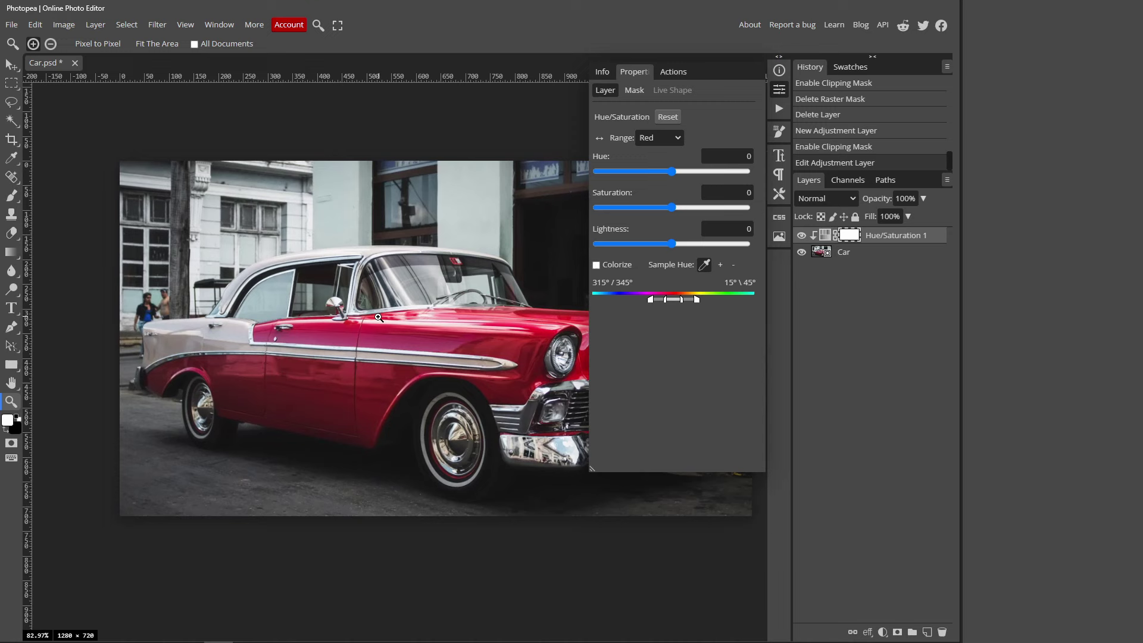
pyautogui.moveTo(680, 170)
pyautogui.mouseDown()
pyautogui.moveTo(662, 170)
pyautogui.moveTo(704, 174)
pyautogui.moveTo(649, 173)
pyautogui.moveTo(695, 207)
pyautogui.moveTo(680, 244)
pyautogui.mouseUp()
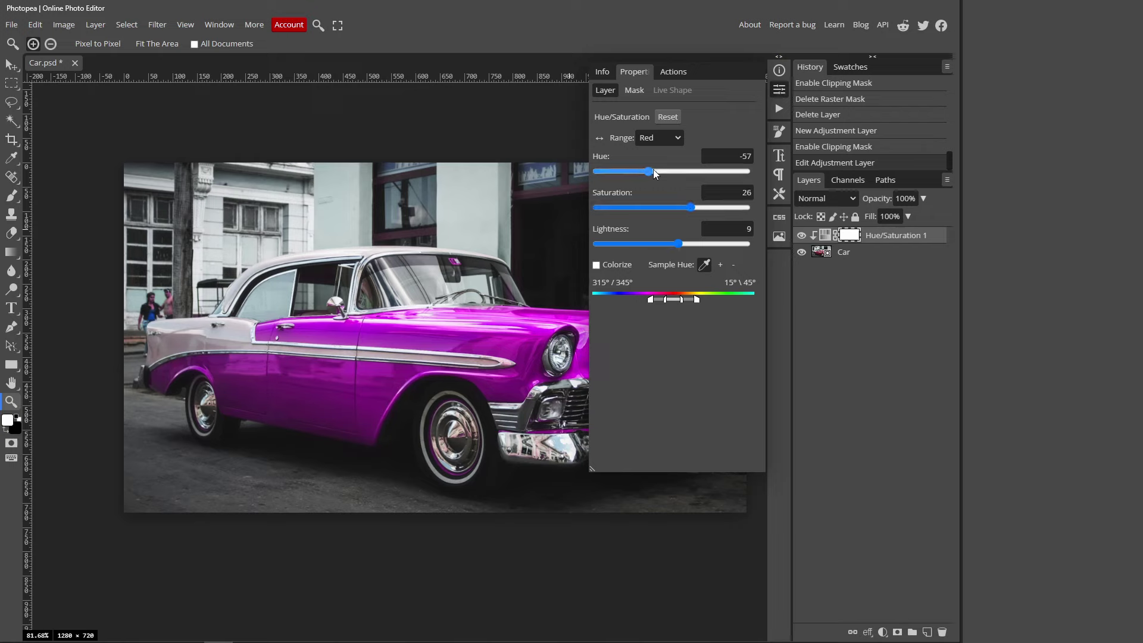
pyautogui.scroll(-3, 517, 241)
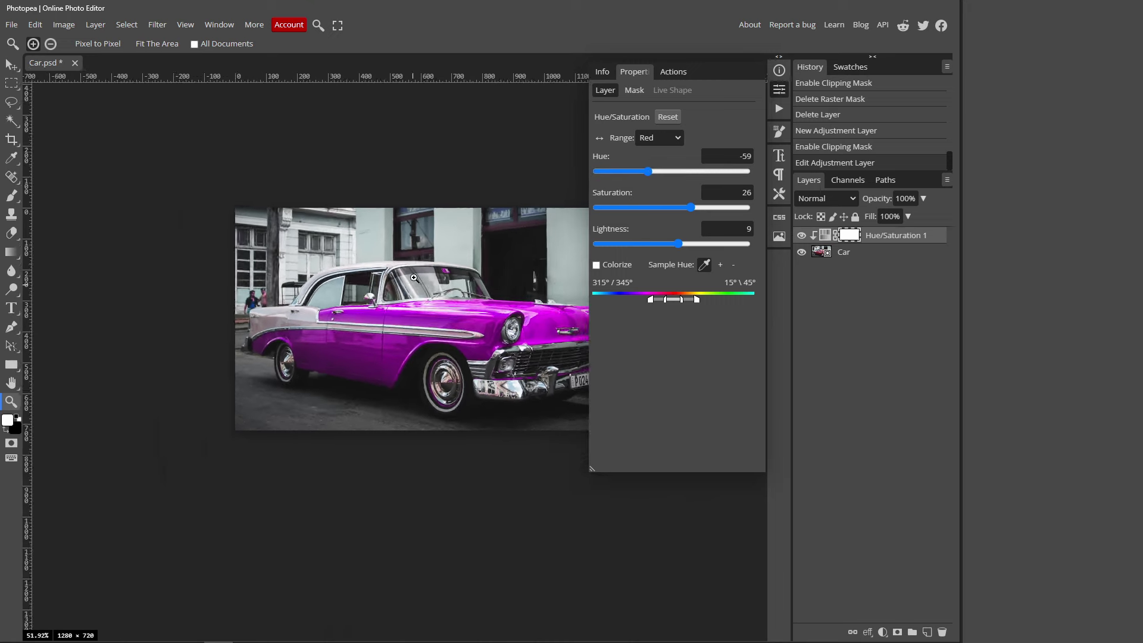
pyautogui.scroll(3, 520, 212)
pyautogui.scroll(-1, 455, 201)
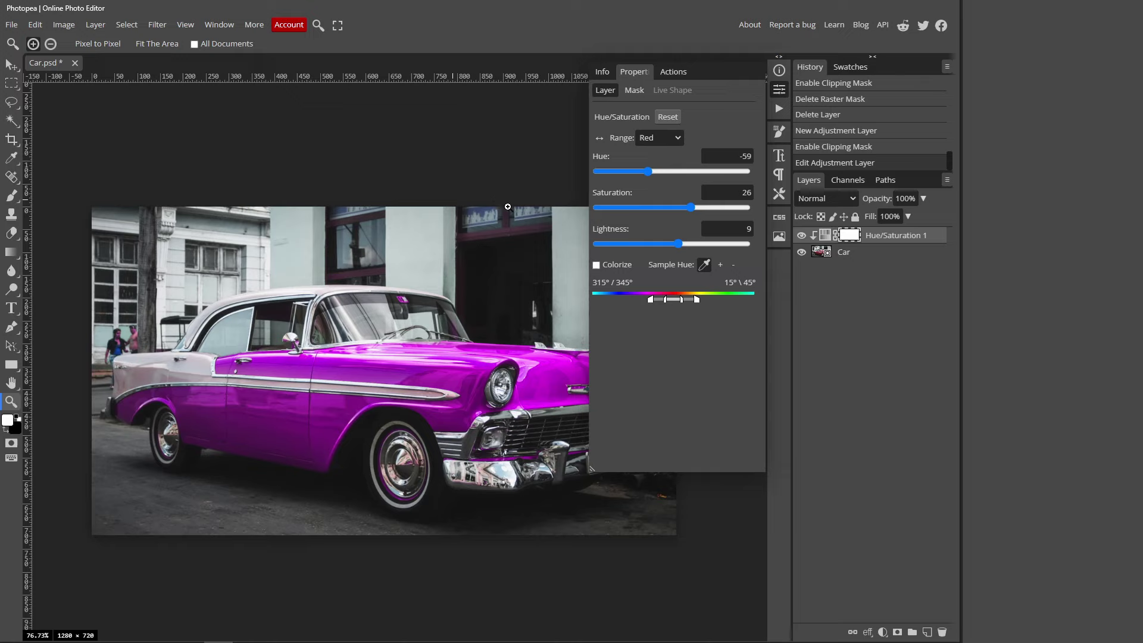
pyautogui.scroll(1, 518, 197)
pyautogui.scroll(1, 536, 193)
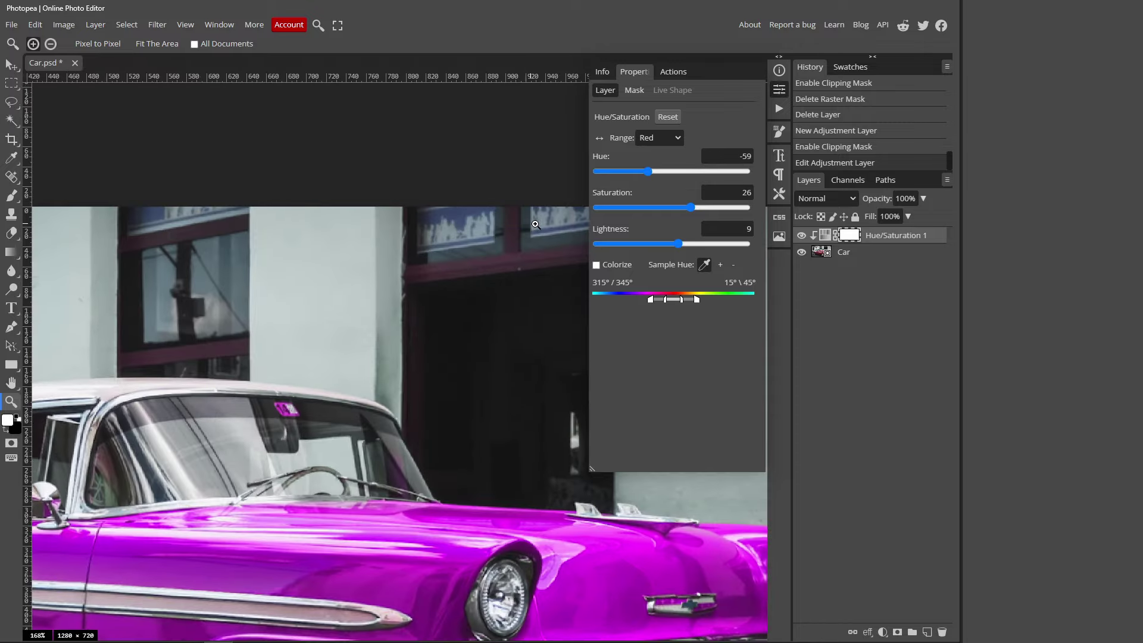
pyautogui.scroll(-1, 553, 188)
pyautogui.scroll(2, 578, 182)
pyautogui.scroll(1, 578, 183)
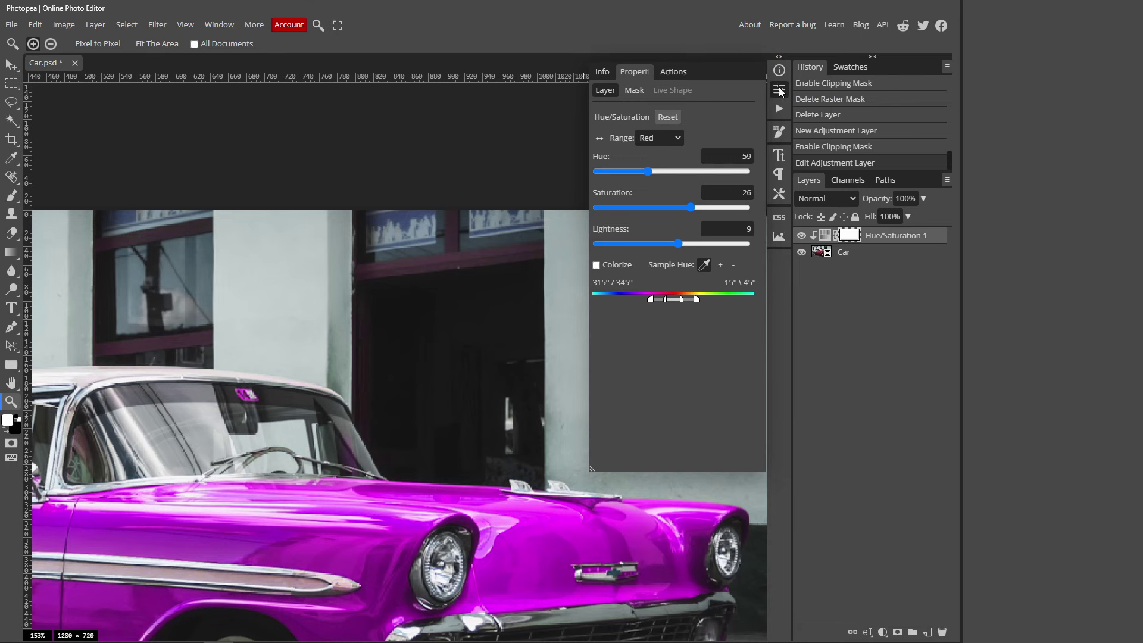
# Close the Hue/Saturation properties panel, leaving the purple car as is
pyautogui.click(779, 91)
pyautogui.scroll(1, 565, 240)
pyautogui.scroll(1, 564, 239)
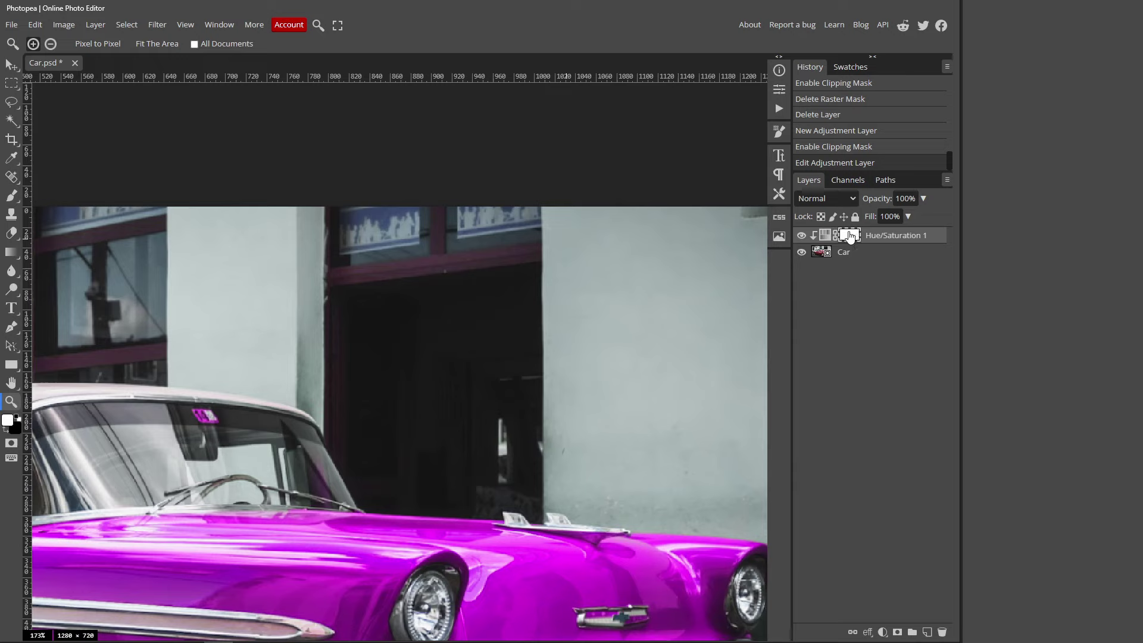
# Set the brush colour to black and paint on the mask to restore red
pyautogui.click(16, 198)
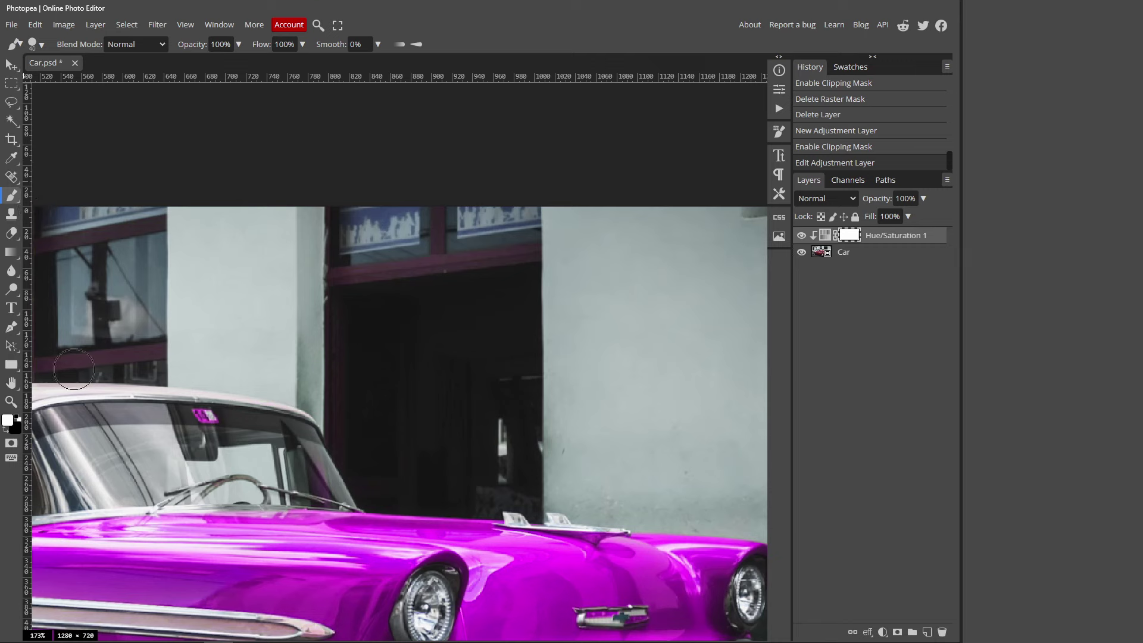
pyautogui.click(9, 420)
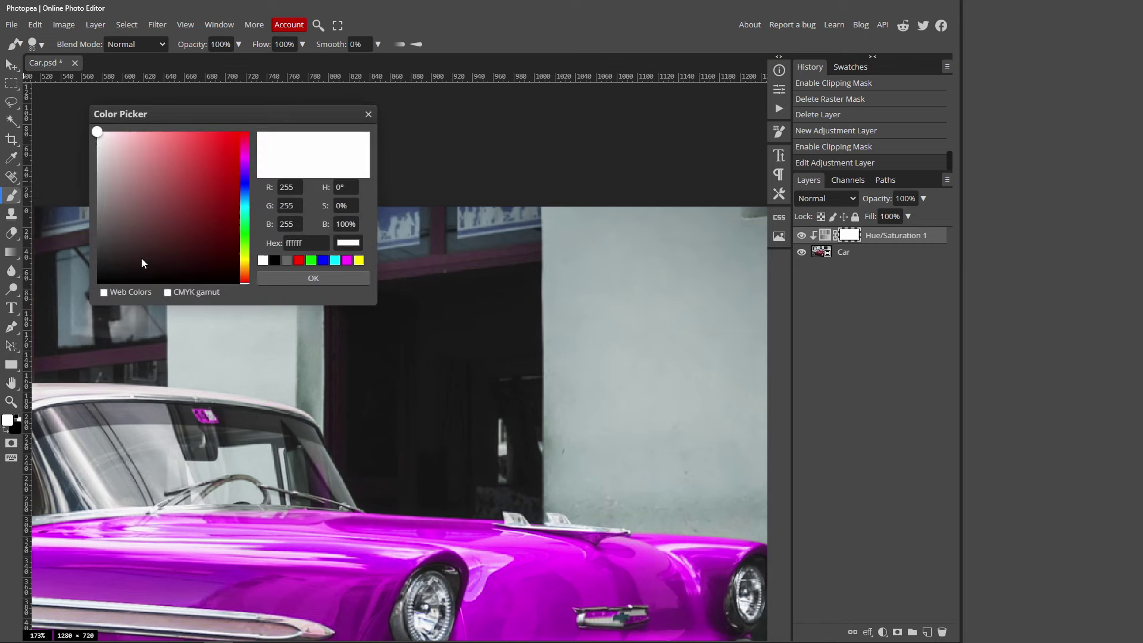
pyautogui.moveTo(141, 258); pyautogui.dragTo(86, 288)
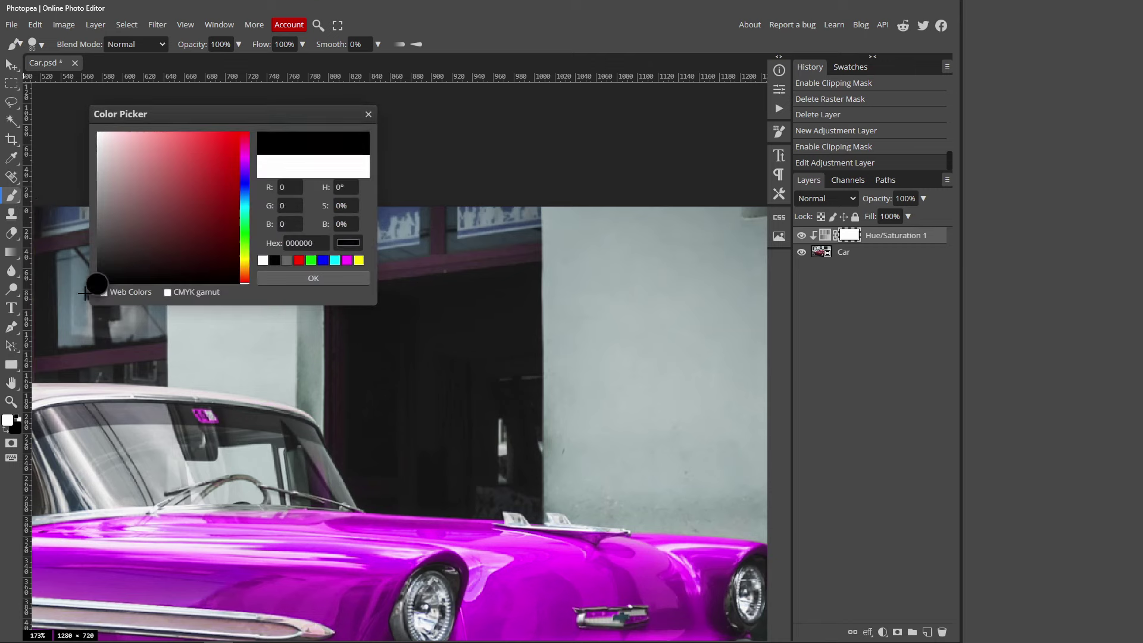
pyautogui.click(301, 278)
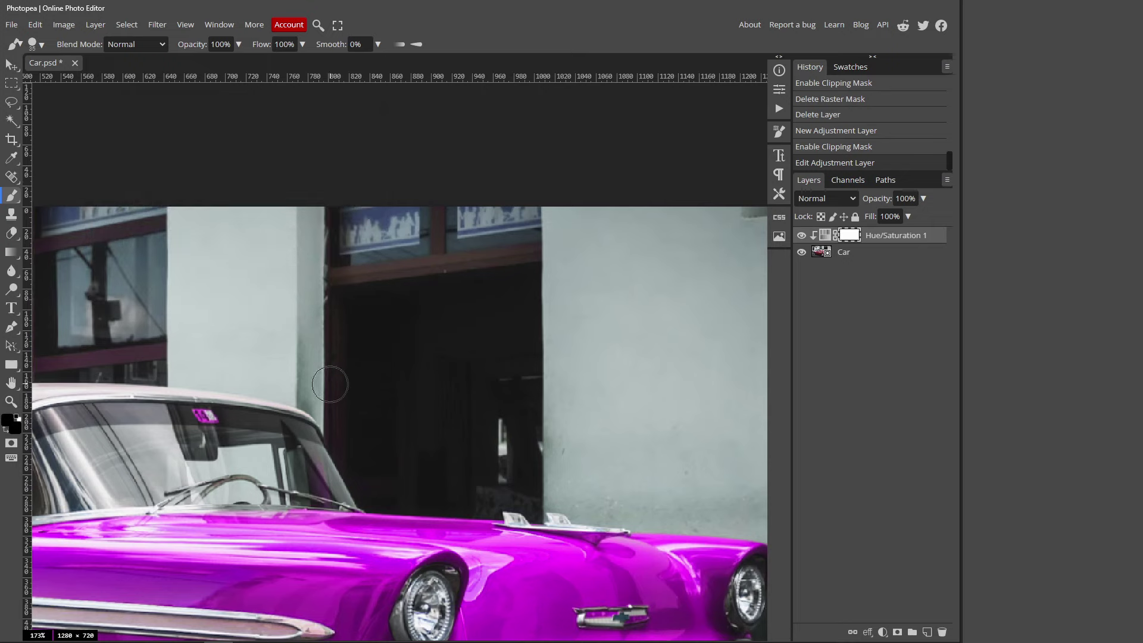
pyautogui.click(334, 245)
pyautogui.scroll(-1, 315, 220)
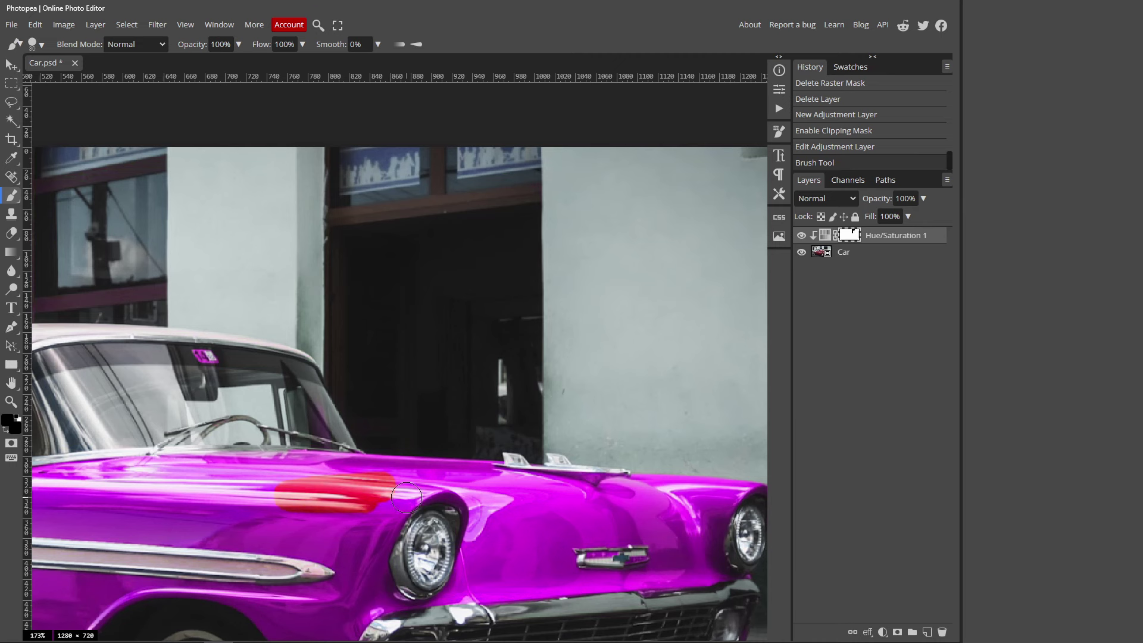
# Paint across the hood, then paint the red patches in white to restore purple
pyautogui.moveTo(338, 476); pyautogui.dragTo(509, 527)
pyautogui.scroll(-3, 509, 527)
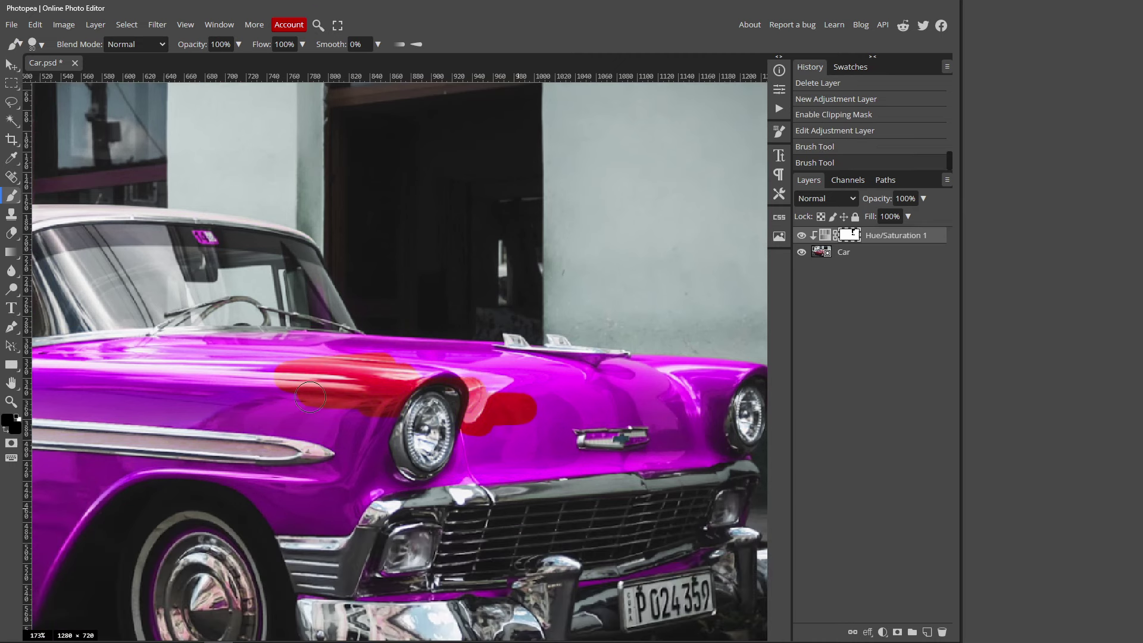
pyautogui.moveTo(307, 393); pyautogui.dragTo(389, 407)
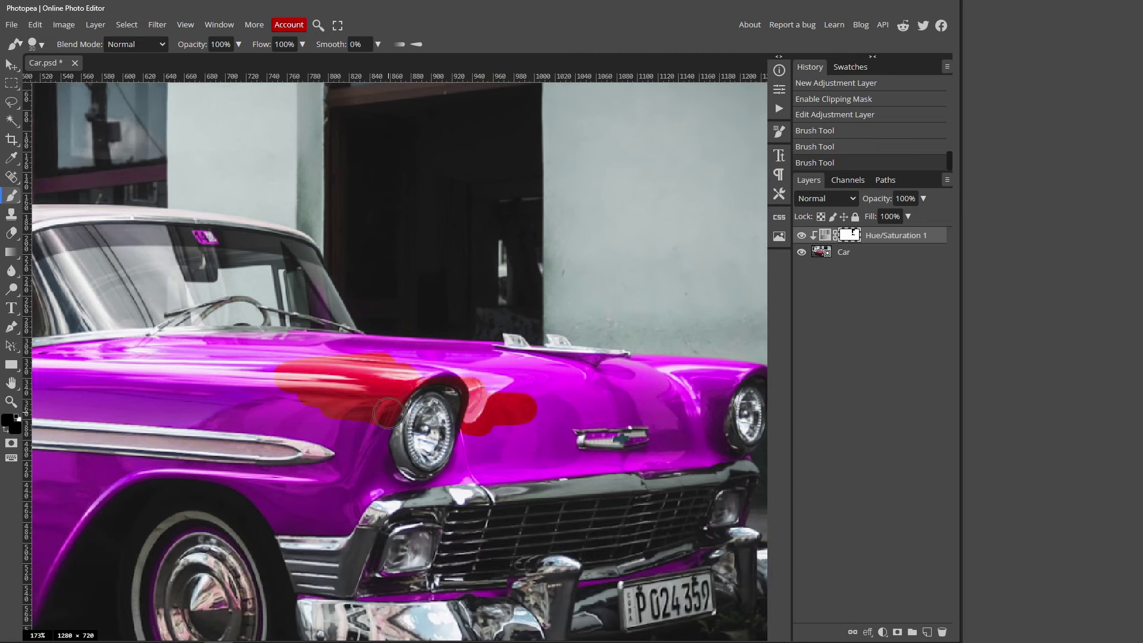
pyautogui.click(10, 421)
pyautogui.click(99, 134)
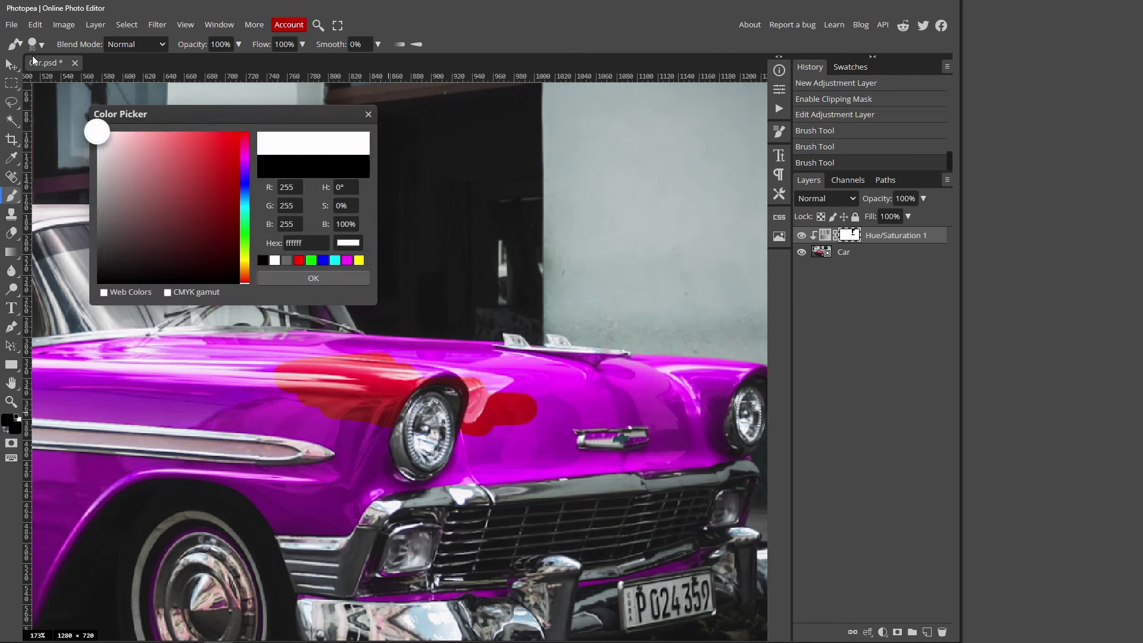
pyautogui.click(308, 278)
pyautogui.moveTo(550, 419)
pyautogui.mouseDown()
pyautogui.moveTo(303, 397)
pyautogui.moveTo(286, 375)
pyautogui.moveTo(534, 397)
pyautogui.mouseUp()
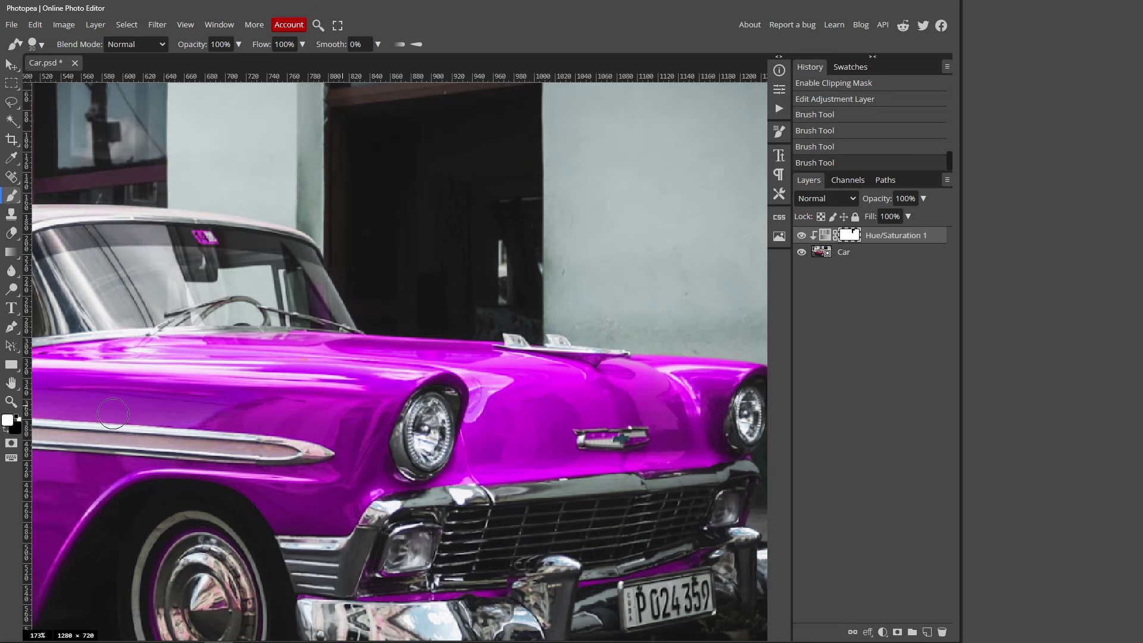
pyautogui.click(11, 400)
pyautogui.scroll(-5, 367, 258)
pyautogui.scroll(1, 367, 259)
pyautogui.scroll(2, 367, 258)
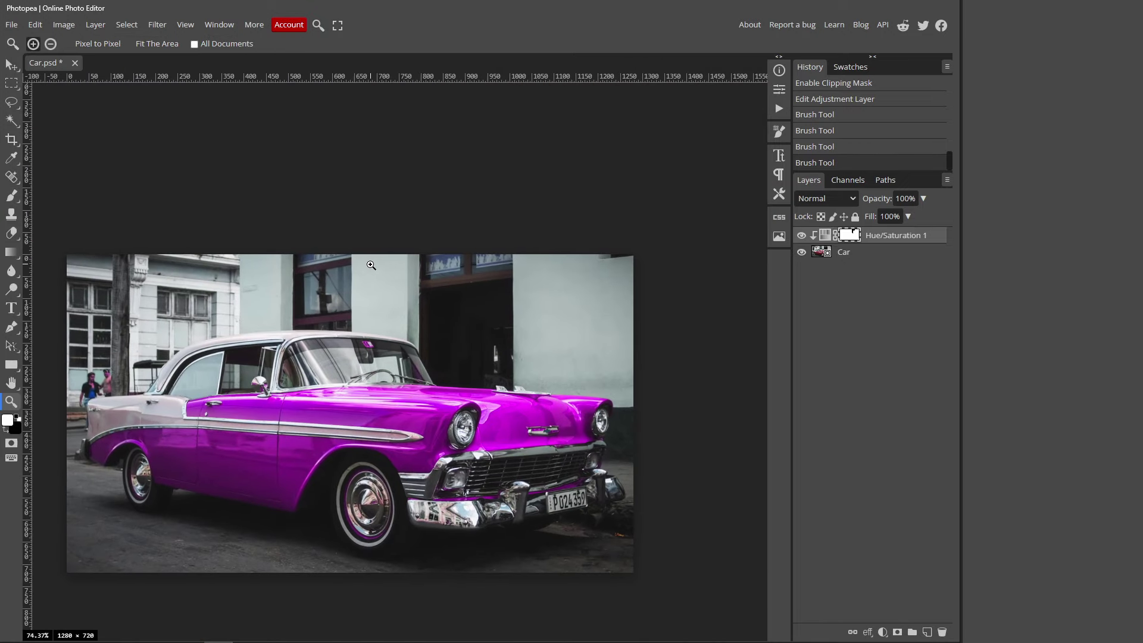